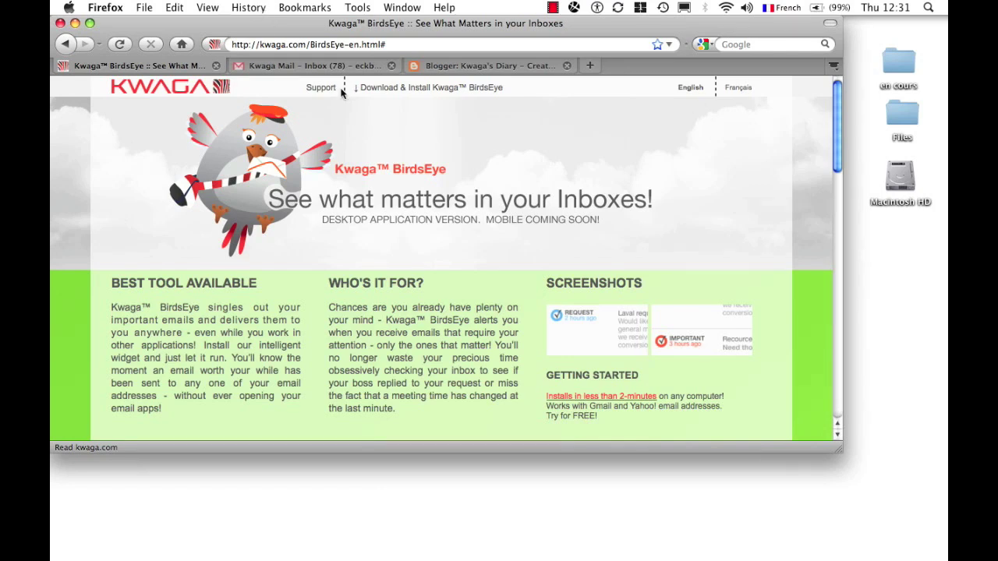
Install BirdsEye.air from the Kwaga site into /Applications with Adobe AIR and launch the app.
left_click(396, 94)
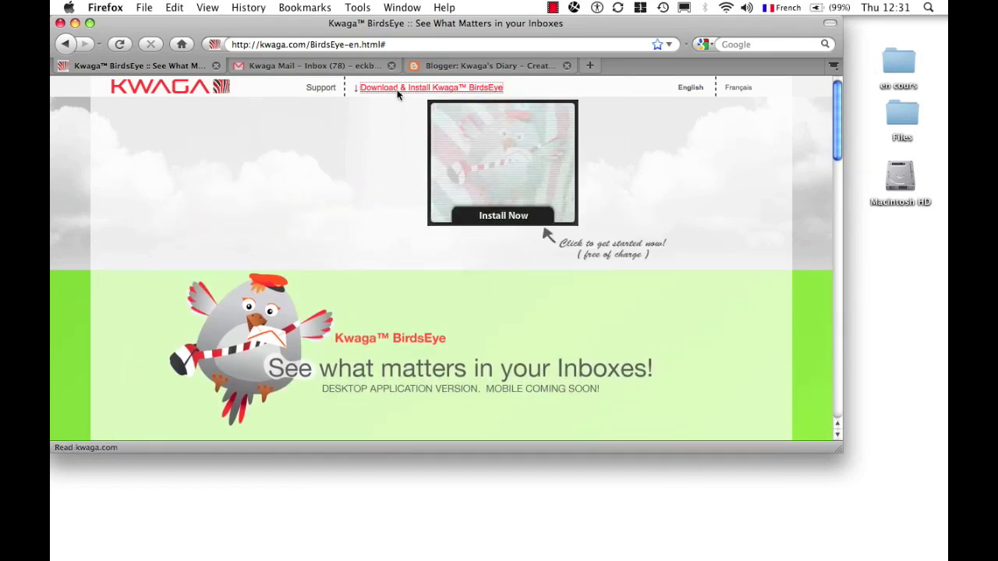
left_click(505, 216)
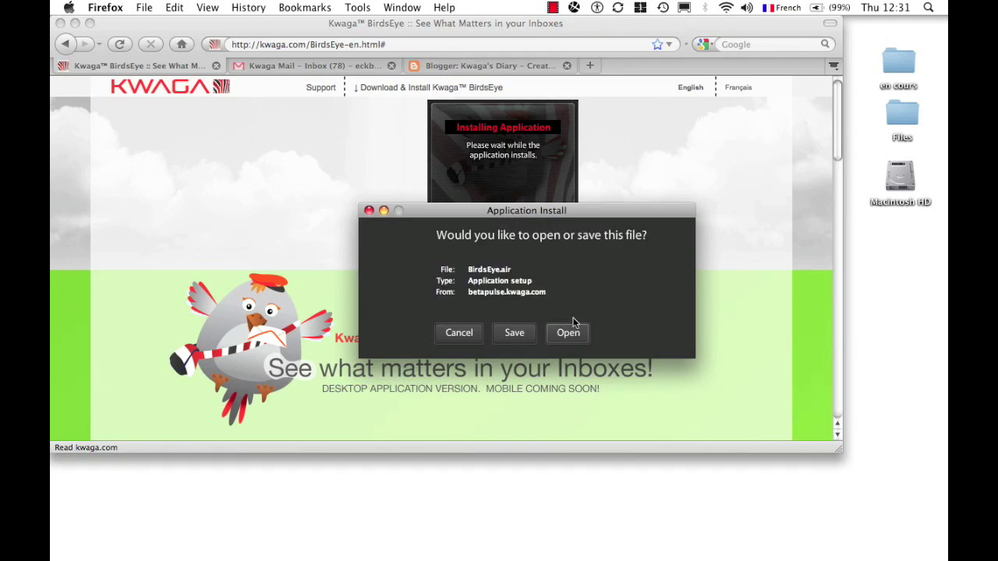
left_click(569, 329)
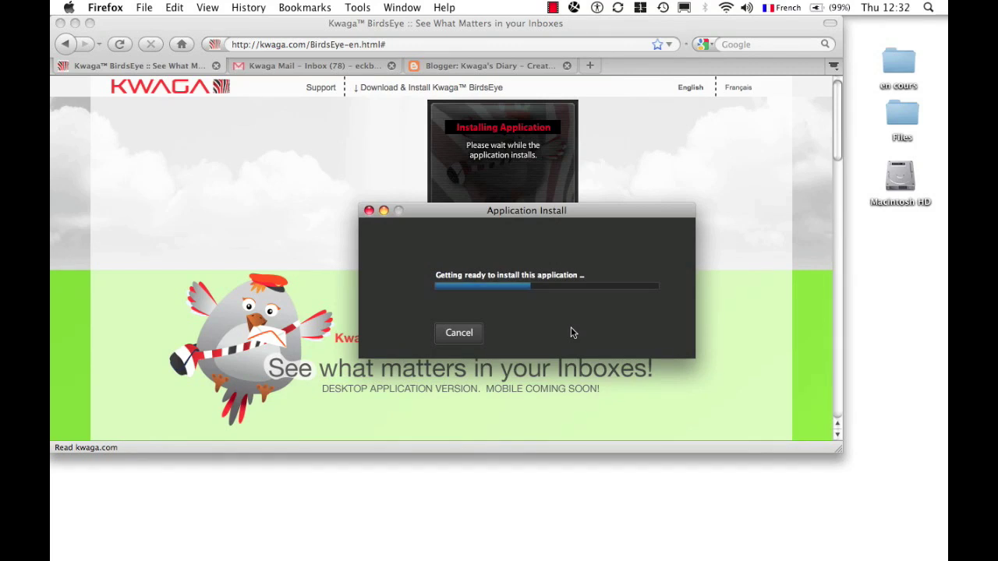
left_click(524, 315)
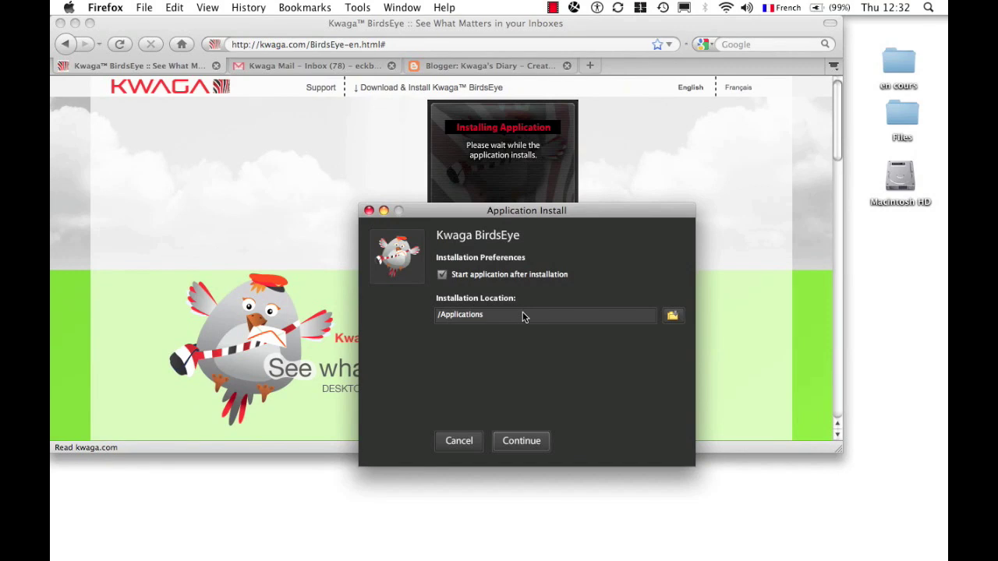
left_click(521, 442)
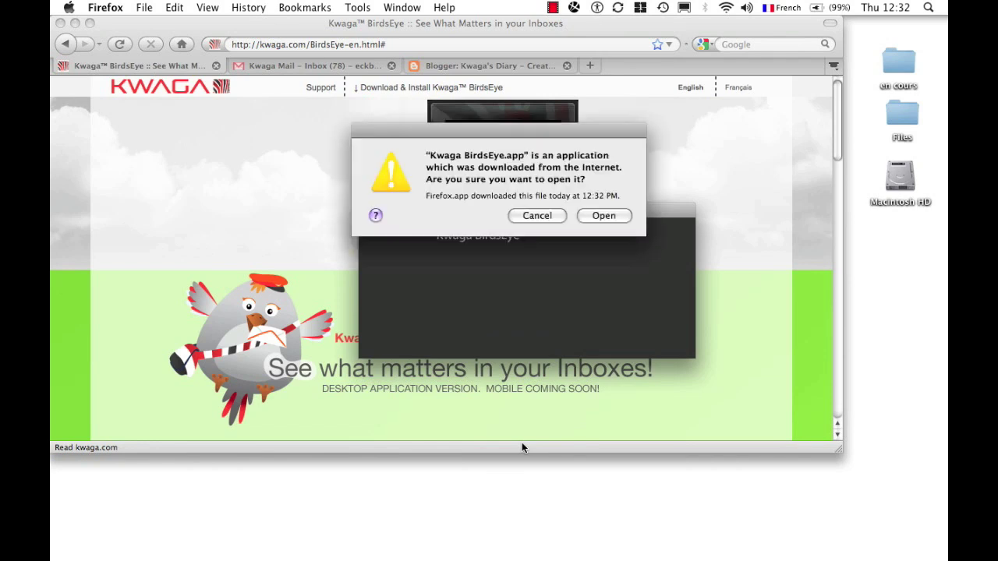
left_click(599, 217)
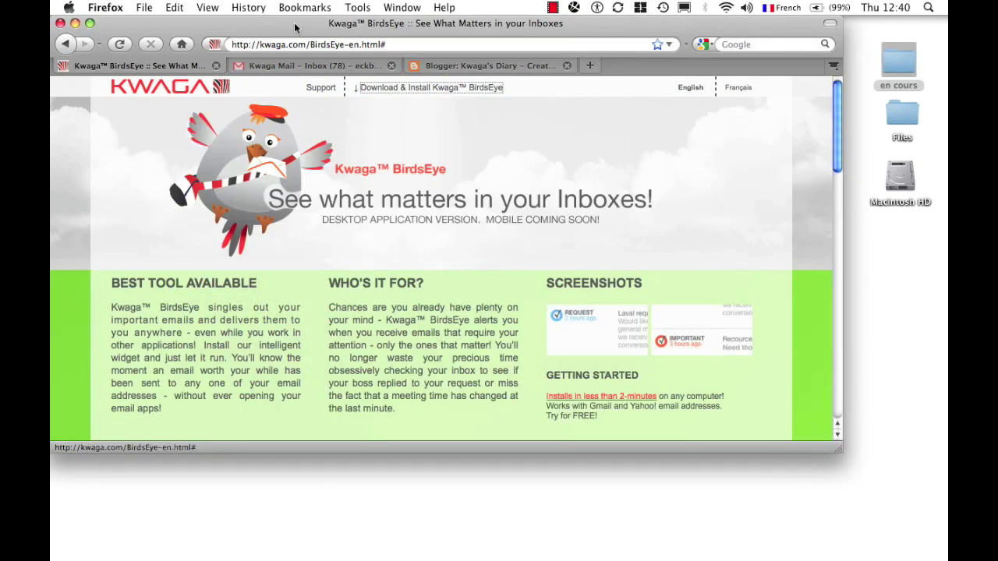
Minimize Firefox and bring the Kwaga setup window to the front, nudging it into place.
left_click(75, 23)
left_click(473, 109)
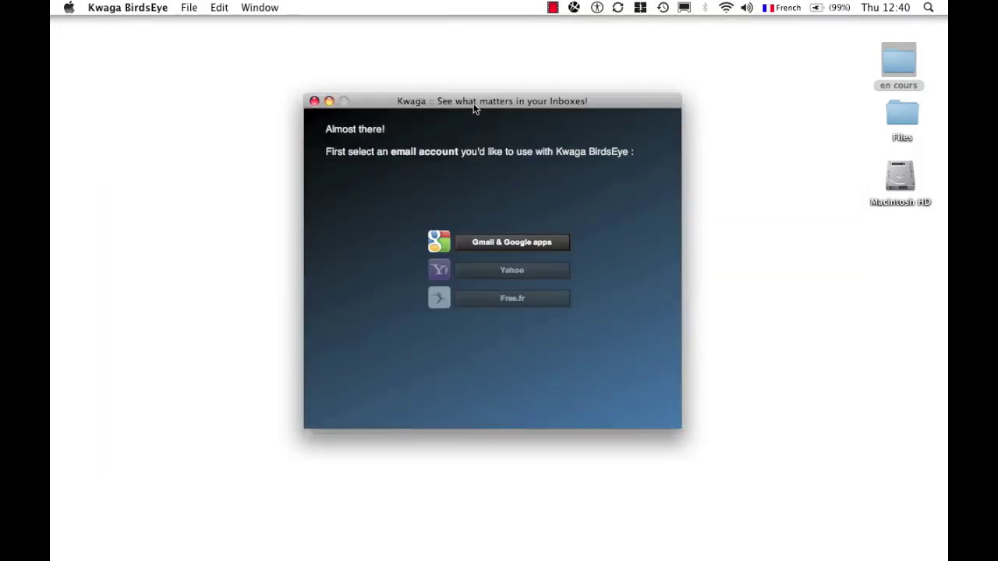
left_click_drag(473, 108, 455, 115)
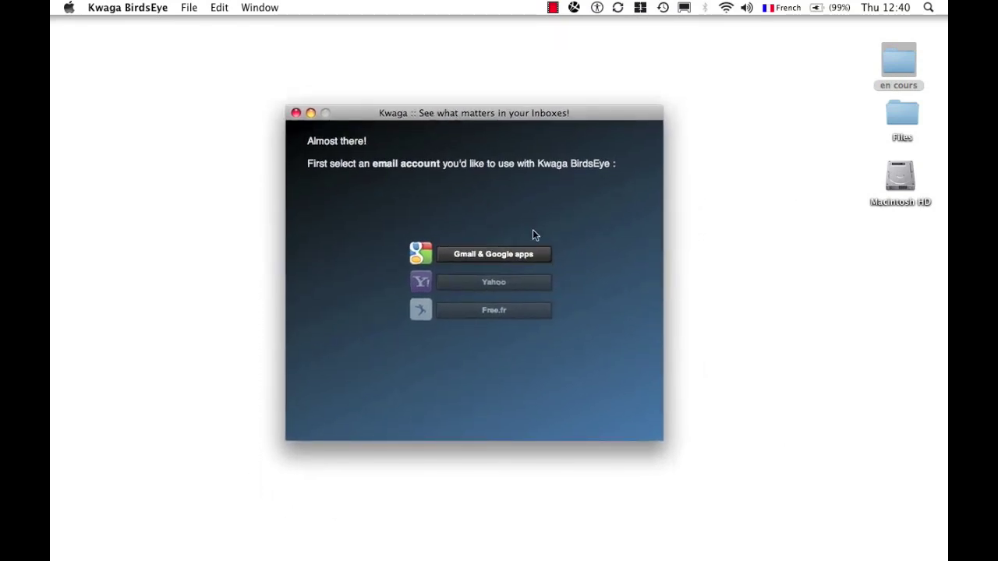
Choose Gmail & Google apps as the account type and enter the account's email address.
left_click(496, 259)
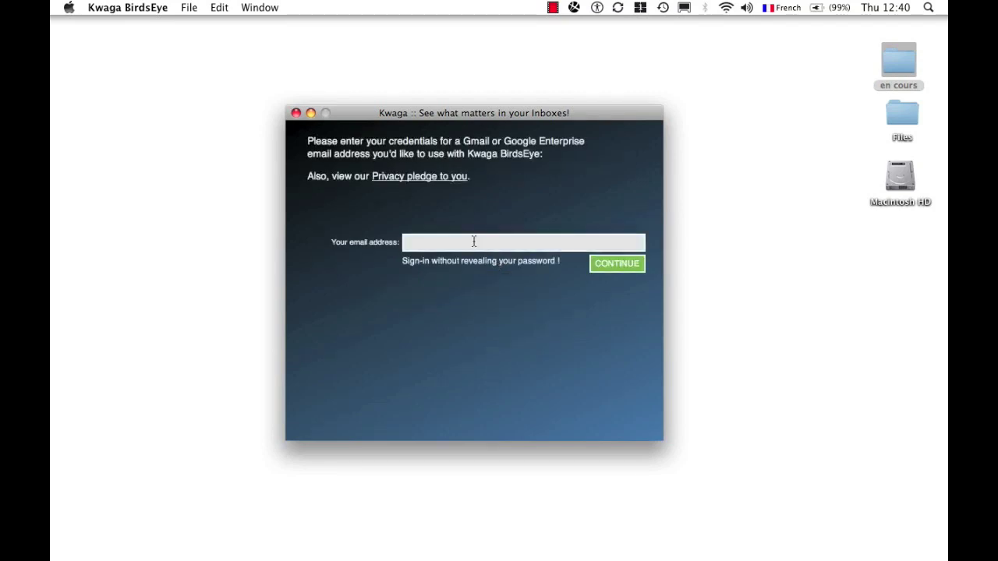
left_click(473, 241)
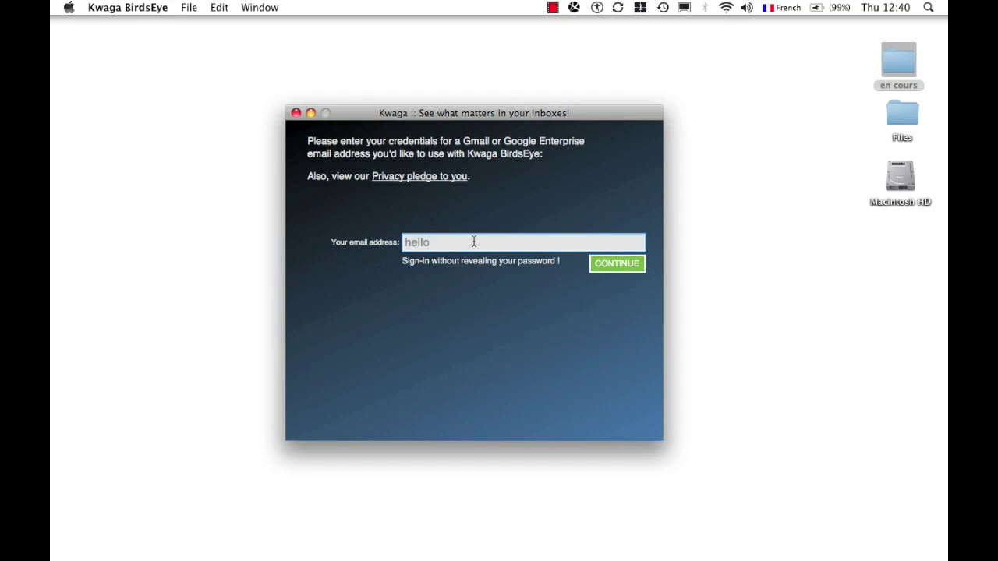
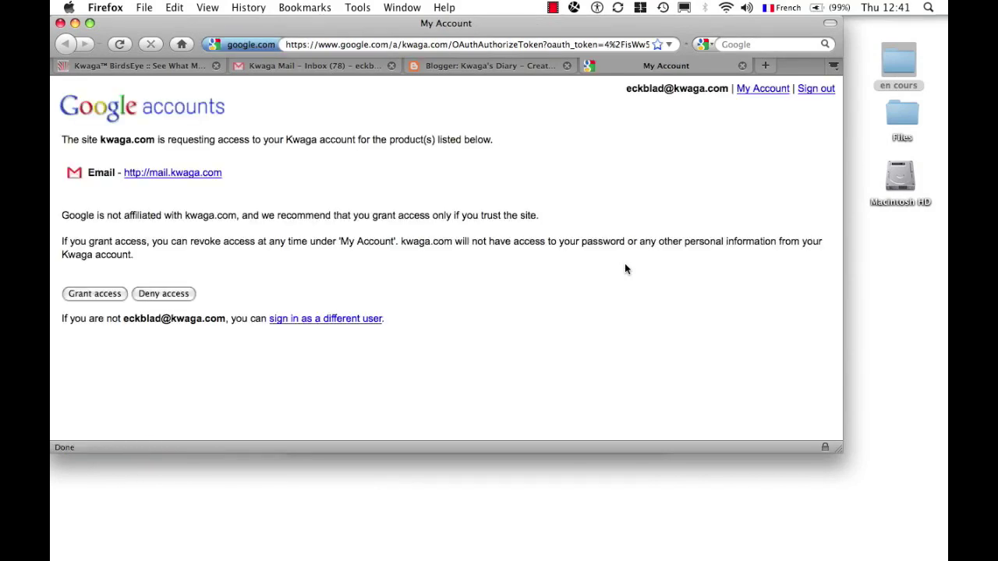
Grant kwaga.com access to the Google account, then return to the Kwaga BirdsEye window.
left_click(99, 295)
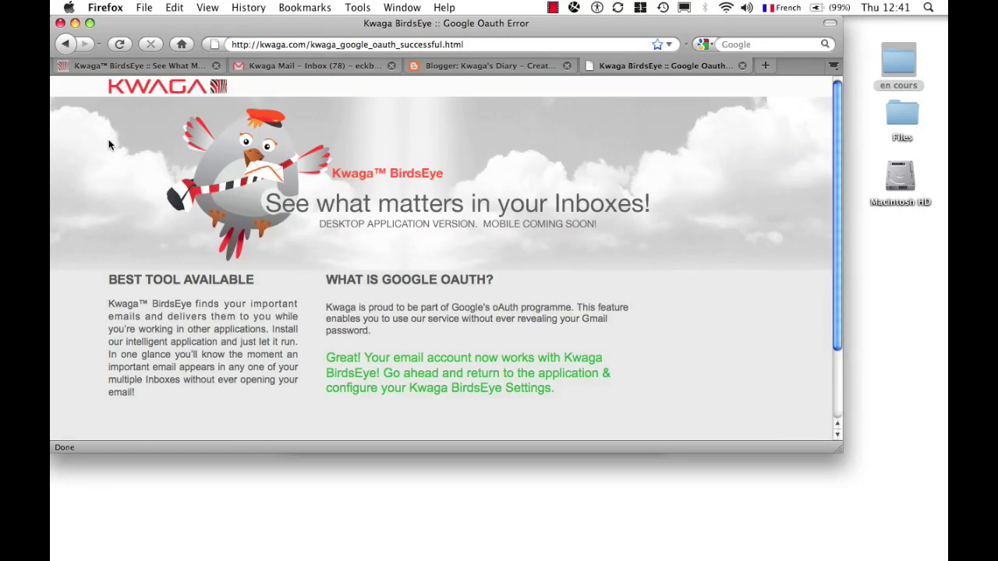
left_click(76, 24)
left_click(475, 114)
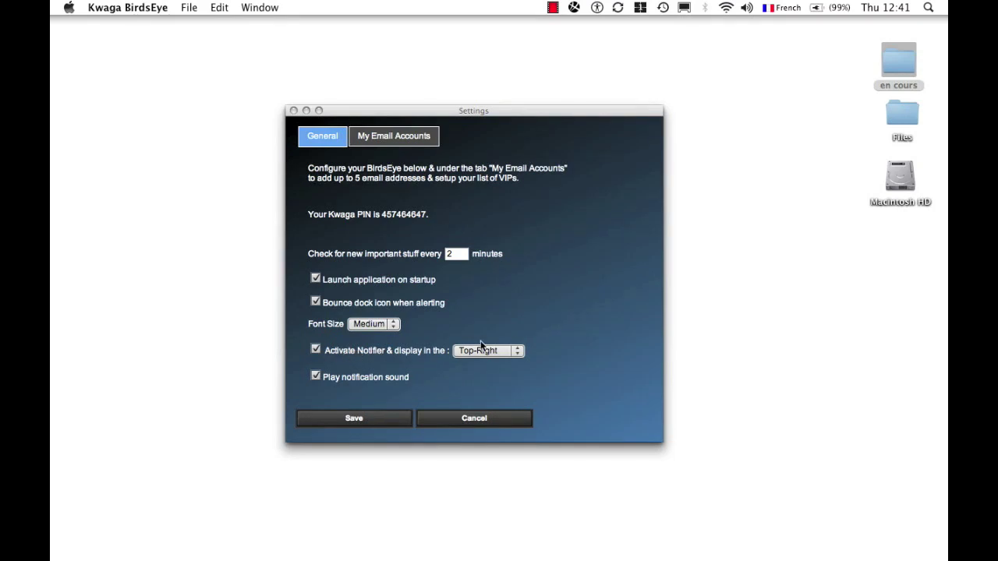
Keep the notifier position at Top-Right and switch to the My Email Accounts settings.
left_click(518, 350)
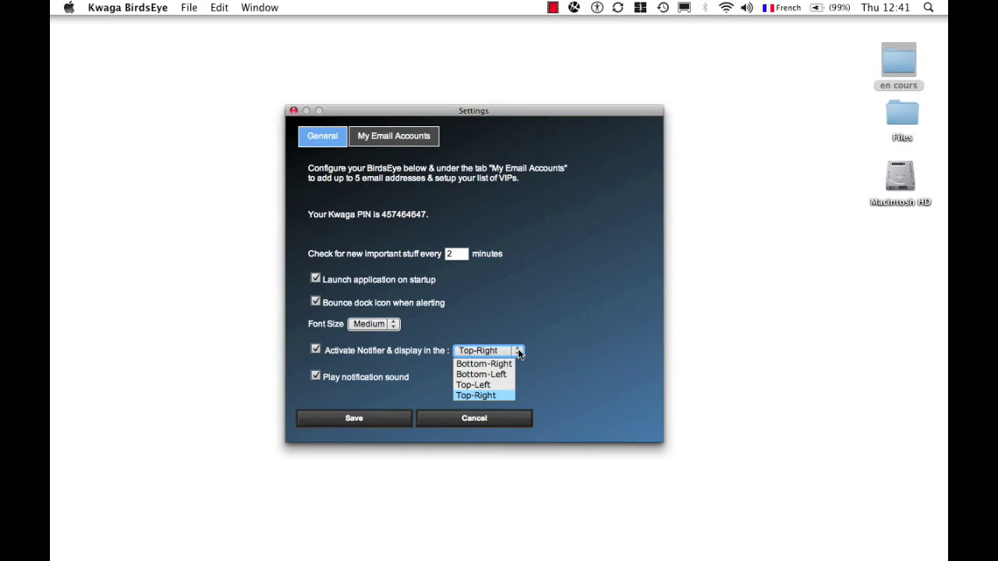
left_click(527, 348)
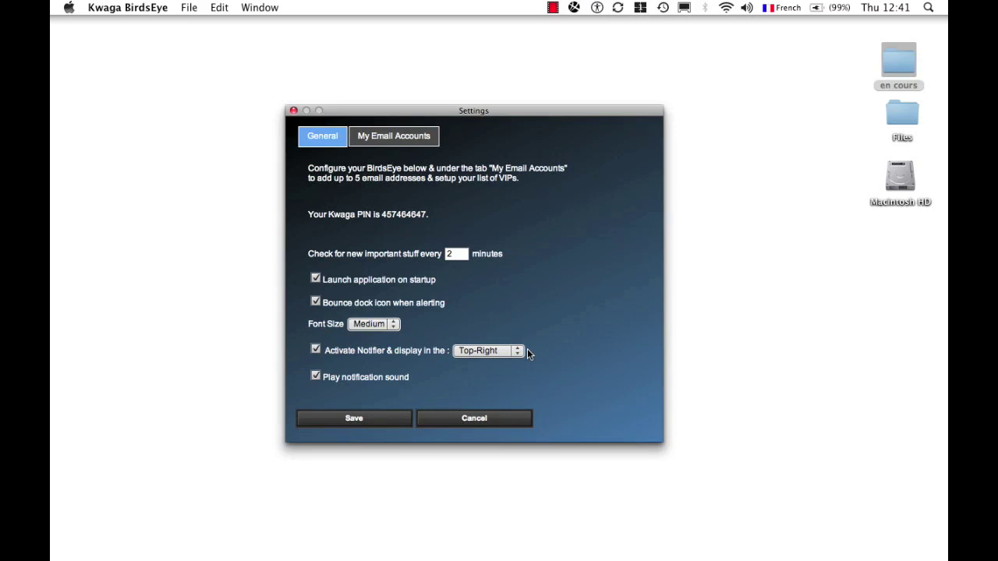
left_click(400, 138)
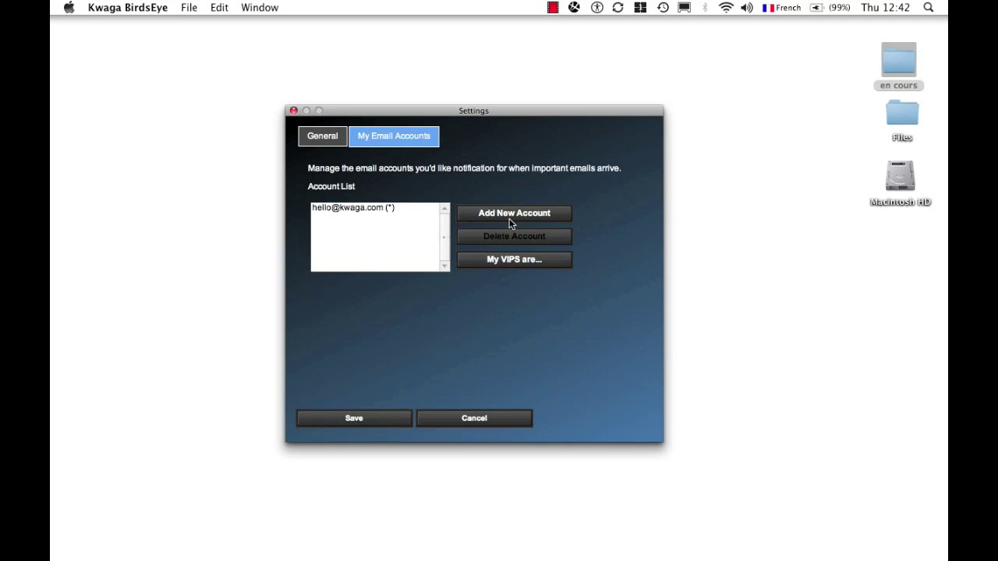
Add kwaga.com as a VIP domain for the linked account and save the settings.
left_click(513, 261)
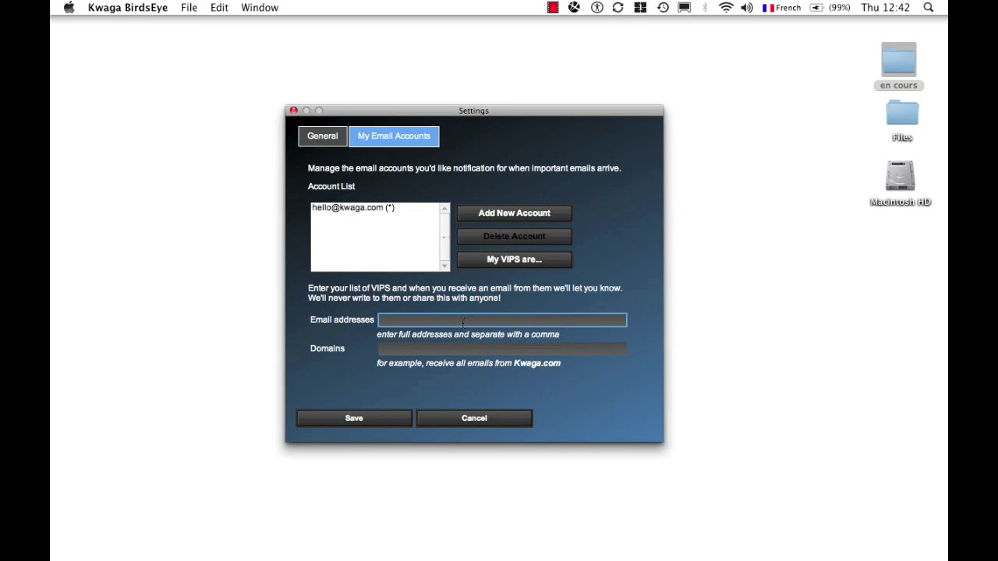
left_click(423, 349)
type("kwaga.com")
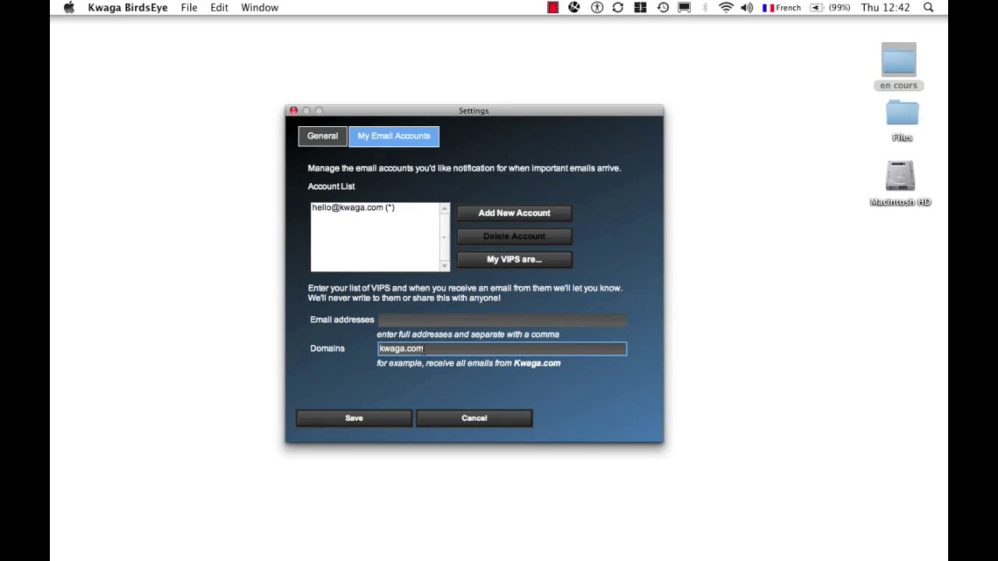
type(",")
key("BackSpace")
left_click(351, 421)
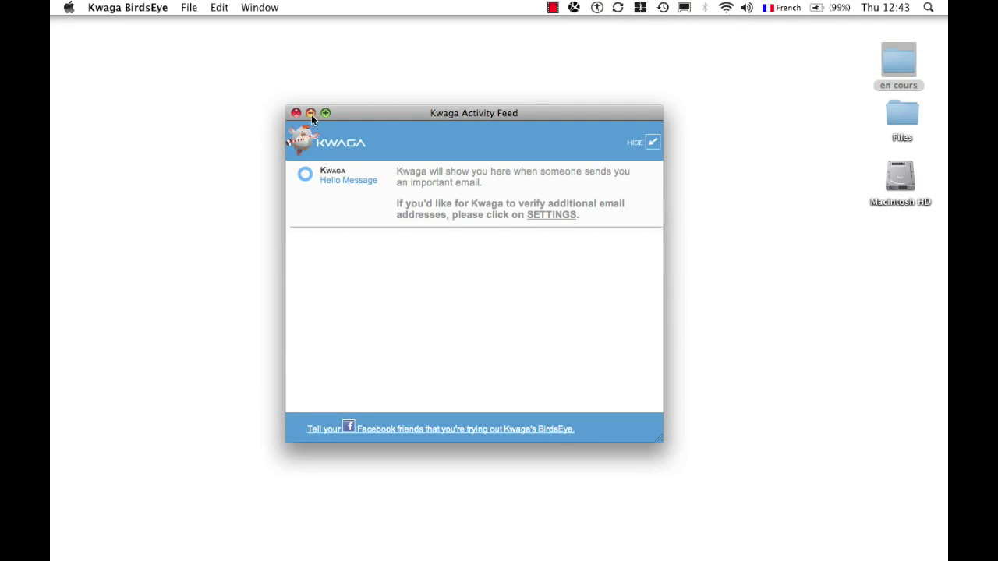
Hide the BirdsEye Activity Feed and switch back to Firefox from the Dock.
left_click(646, 145)
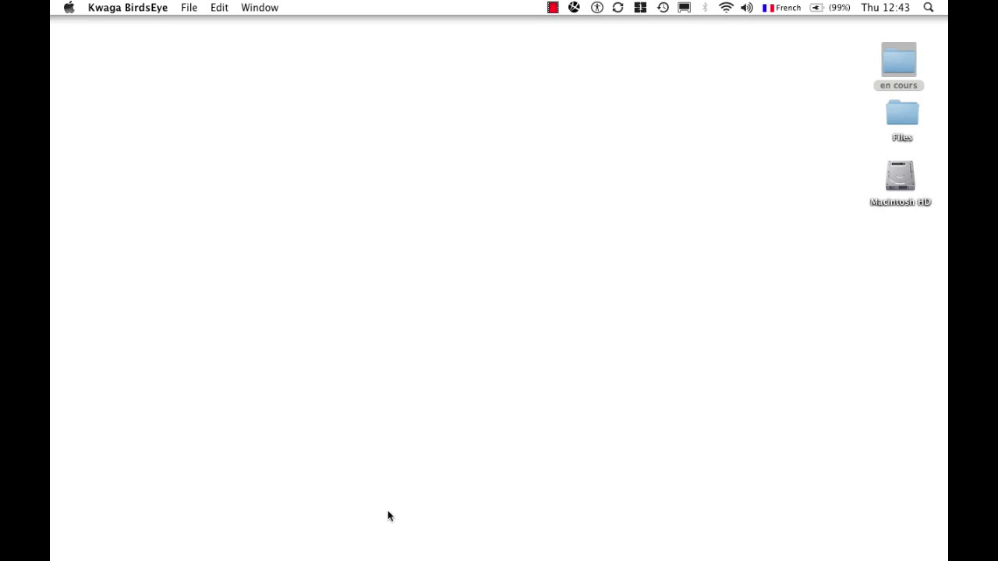
mouse_move(330, 550)
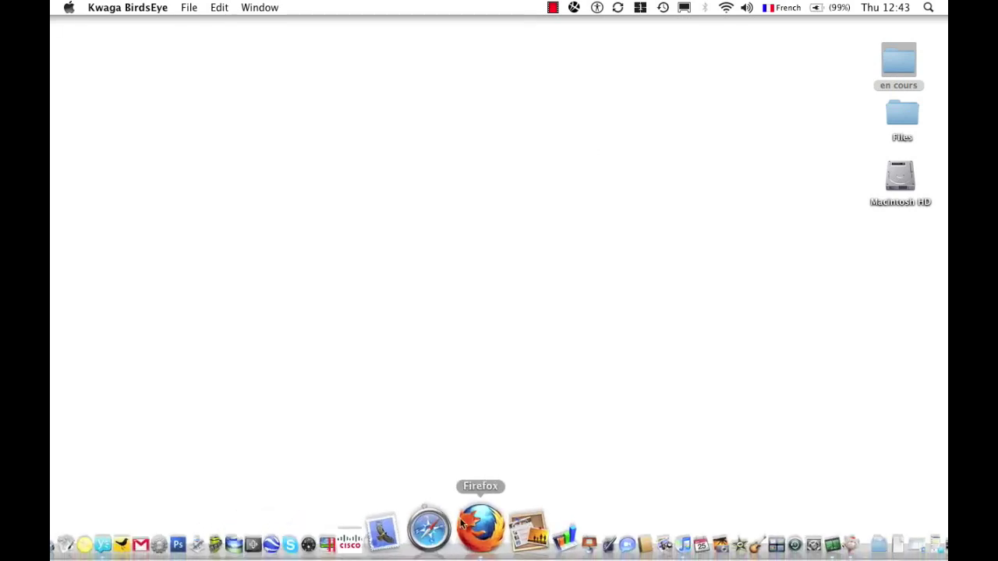
left_click(464, 522)
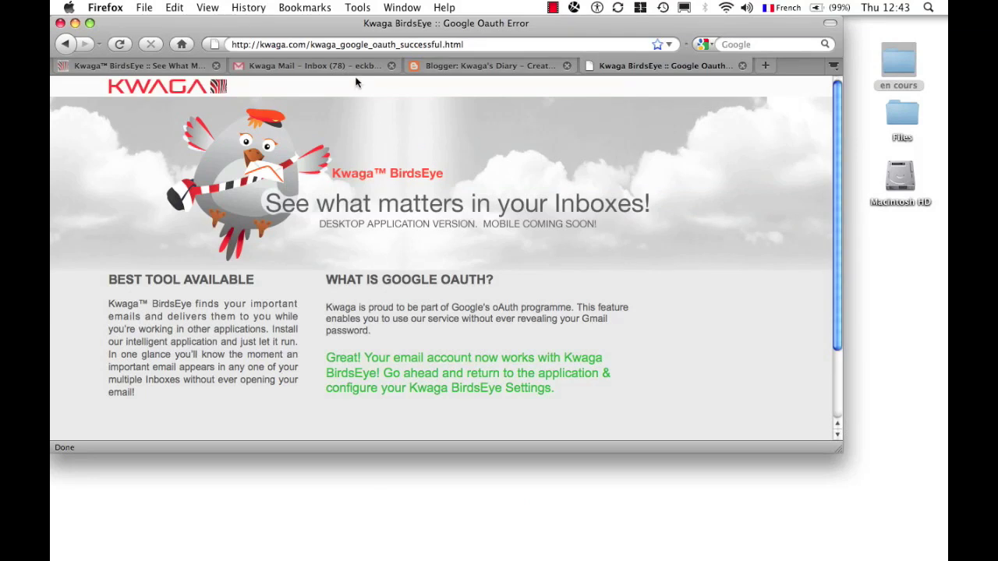
Switch to the Blogger 'Video tutorial : Getting Started' draft and start writing in the post body.
left_click(446, 69)
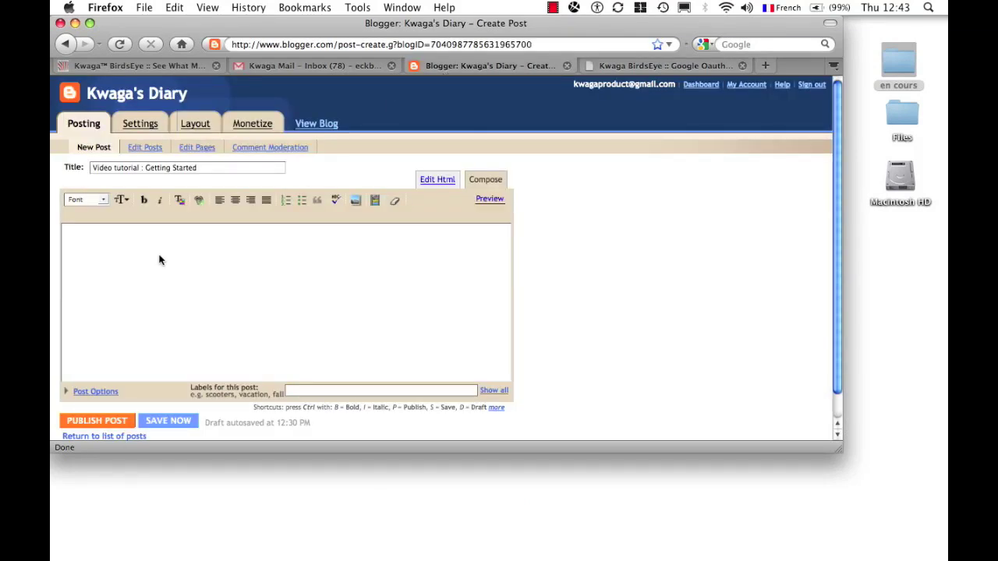
left_click(105, 257)
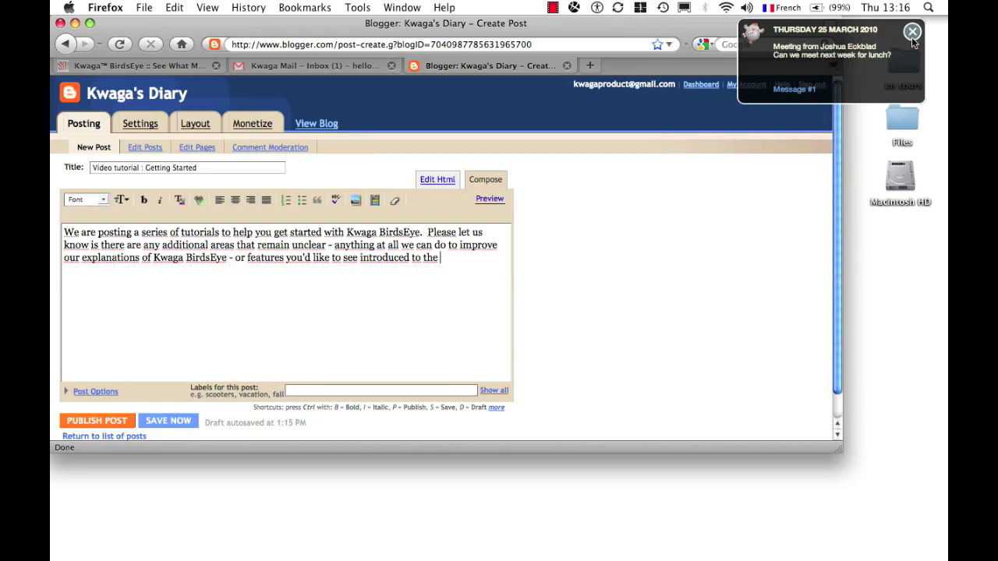
Open the 'next week' meeting email from the BirdsEye alert through the Activity Feed.
left_click(862, 49)
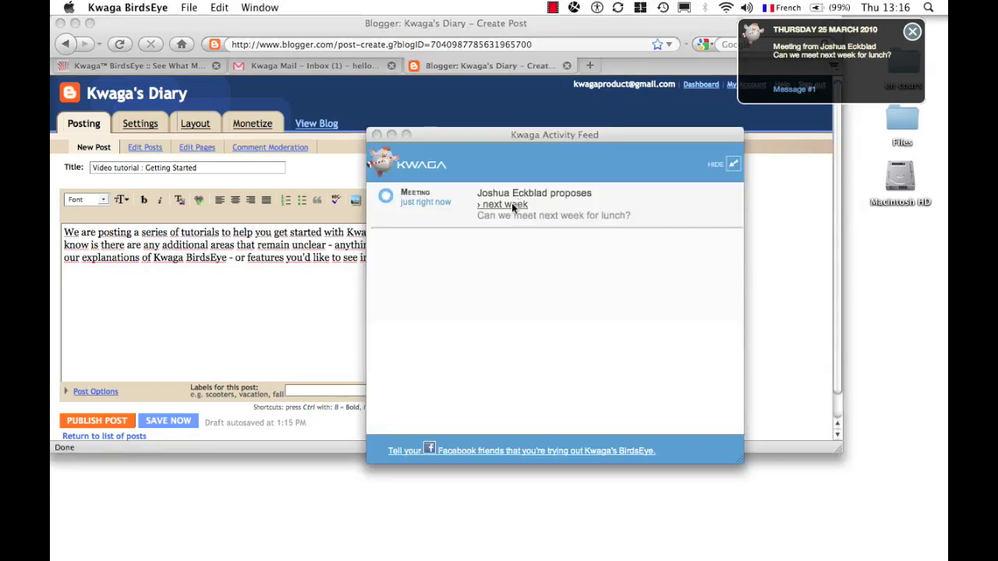
left_click(511, 134)
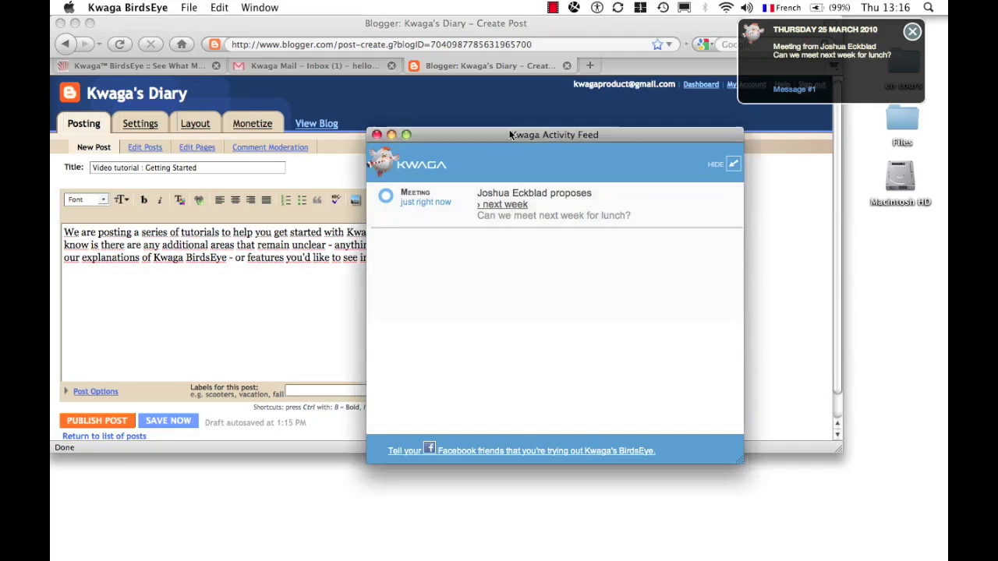
left_click(506, 204)
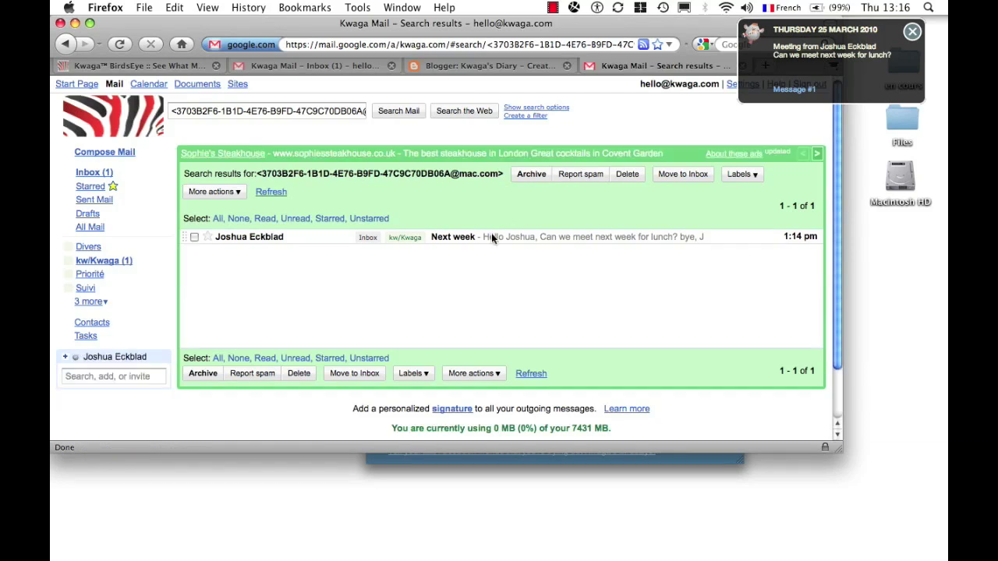
Read the 'Next week' email, return to the Inbox, and search for label:kw-kwaga.
left_click(491, 238)
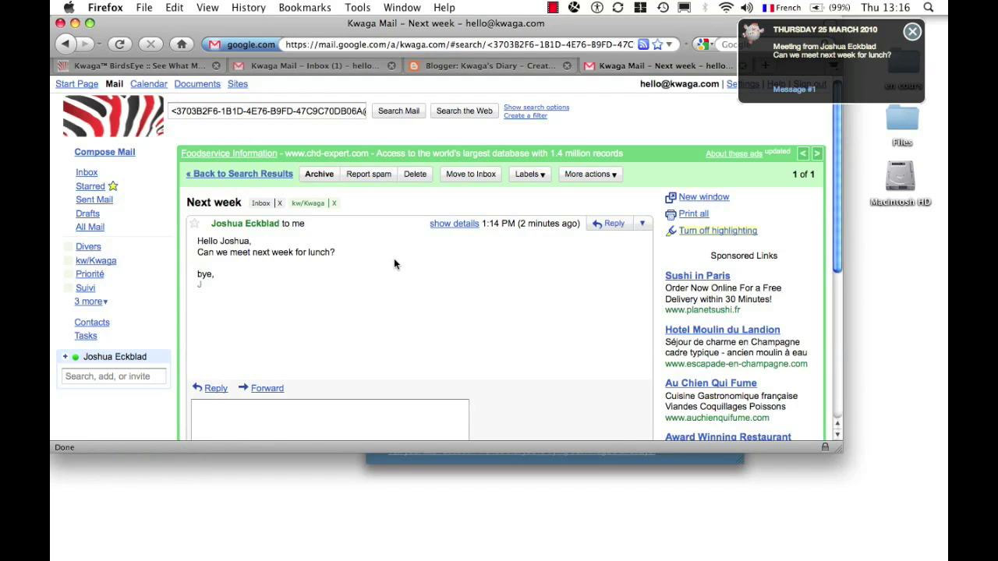
left_click(86, 172)
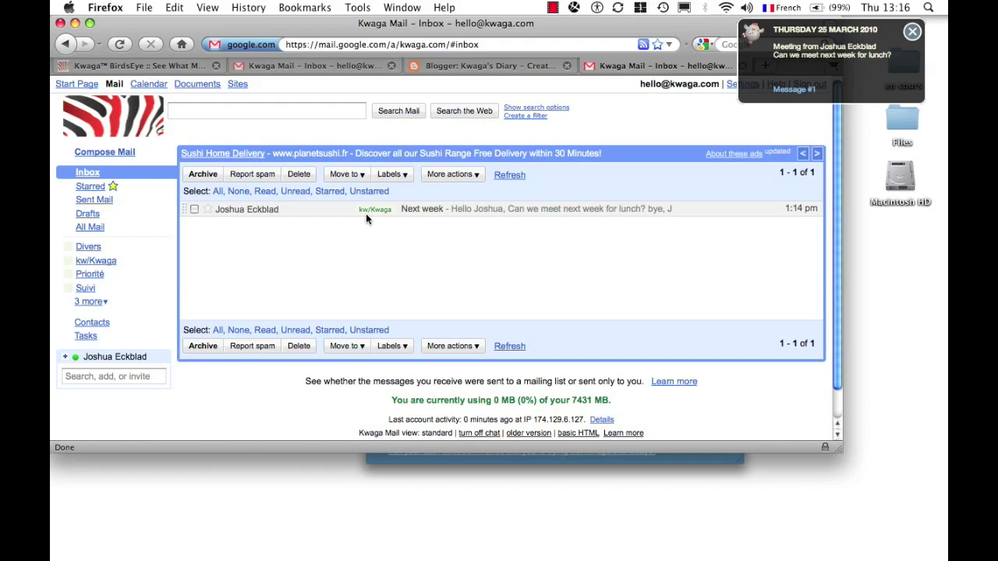
left_click(245, 114)
type("label")
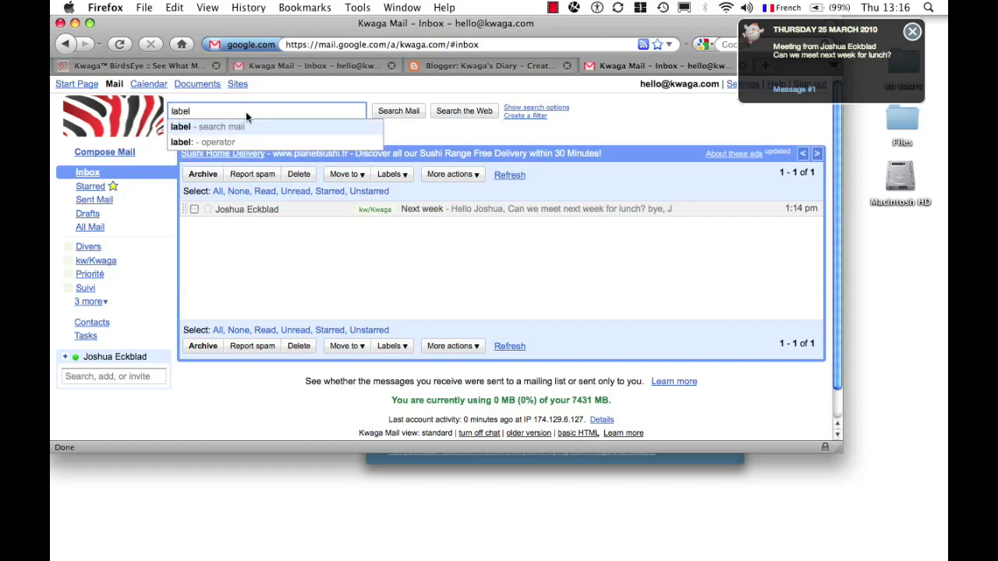
type(":kw-kwaga")
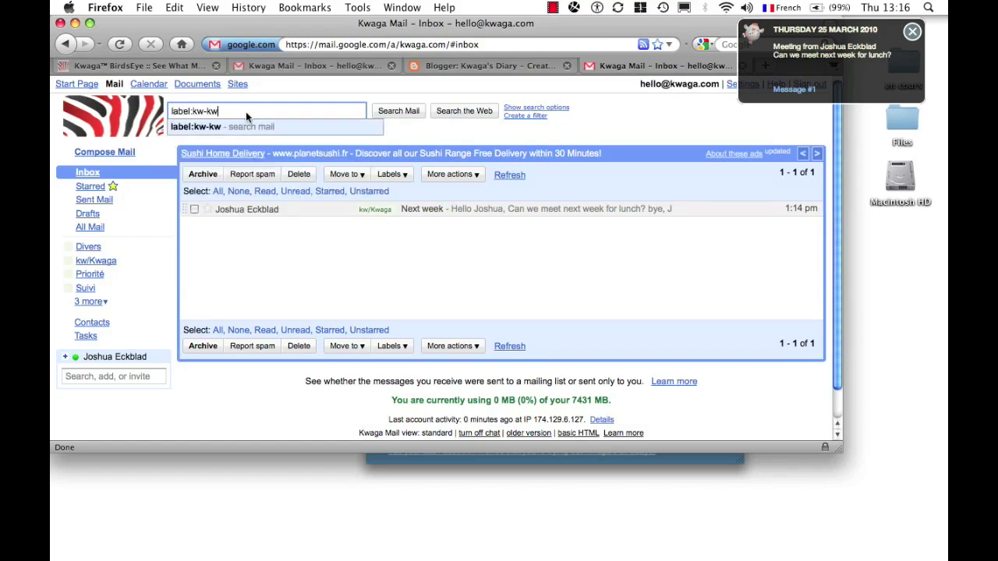